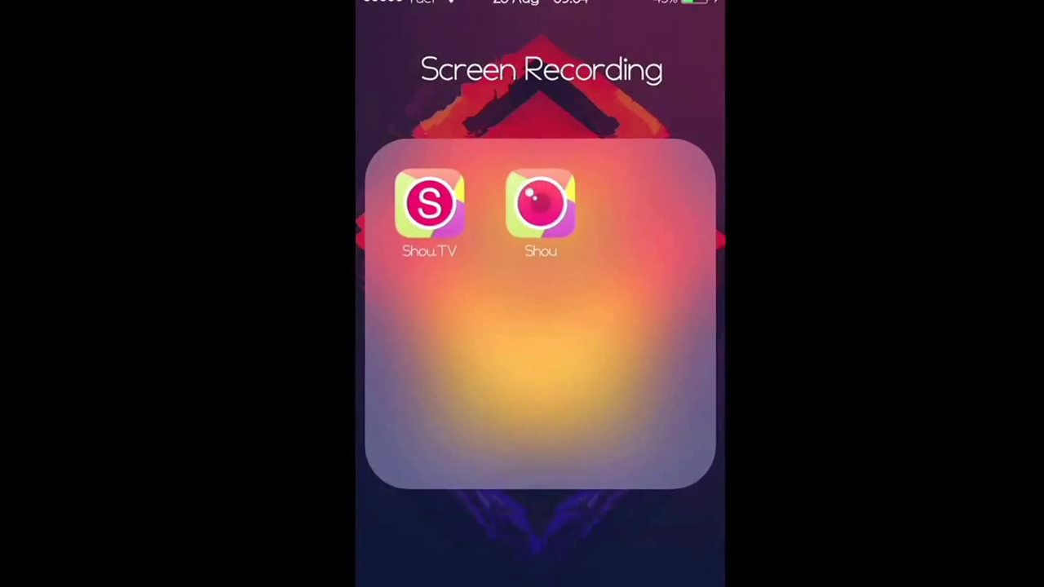
Open the Screen Recording folder that holds the Shou.TV and Shou apps.
left_click(536, 201)
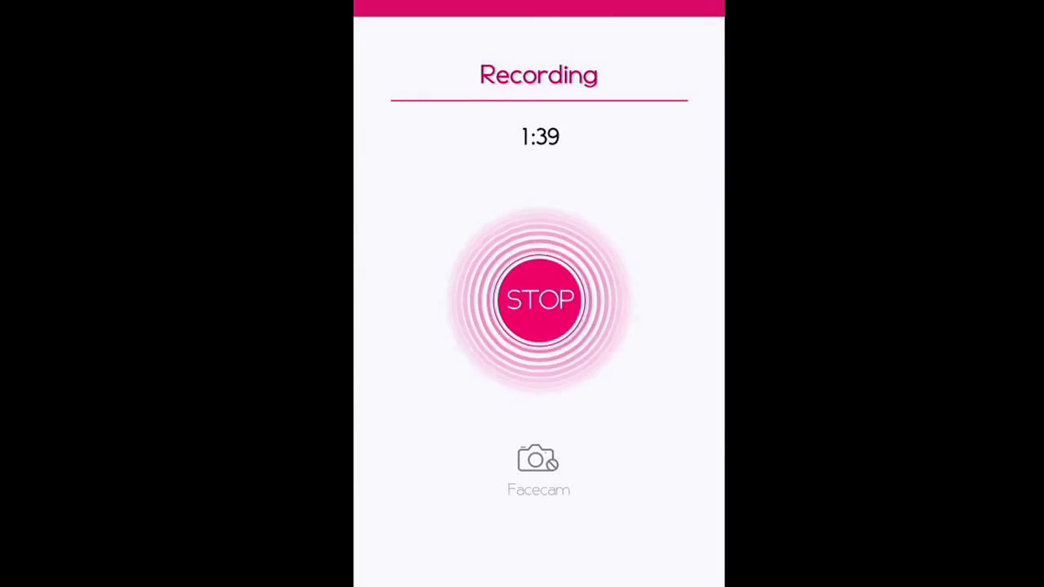
Turn on the Shou recorder's facecam overlay to add a live camera feed.
left_click(536, 460)
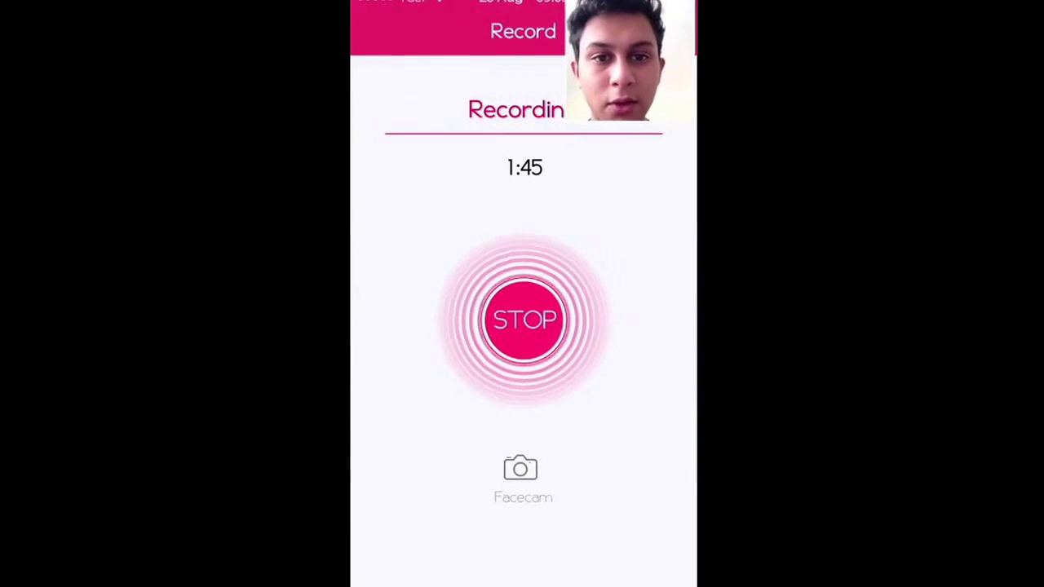
Switch the facecam overlay off again while the recording keeps running.
left_click(520, 469)
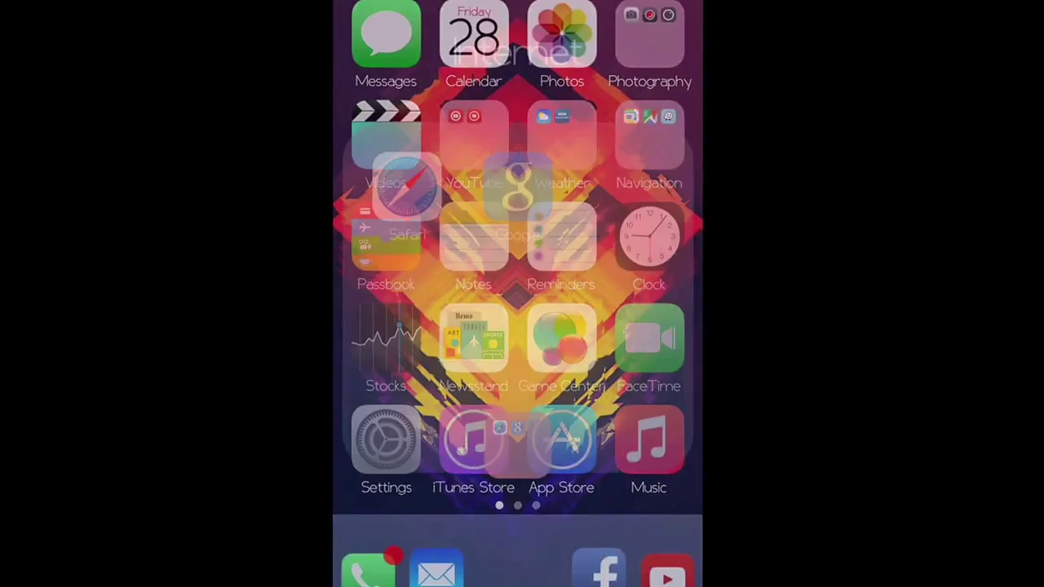
Launch Safari from the Internet folder on the Shou.TV website page.
left_click(408, 186)
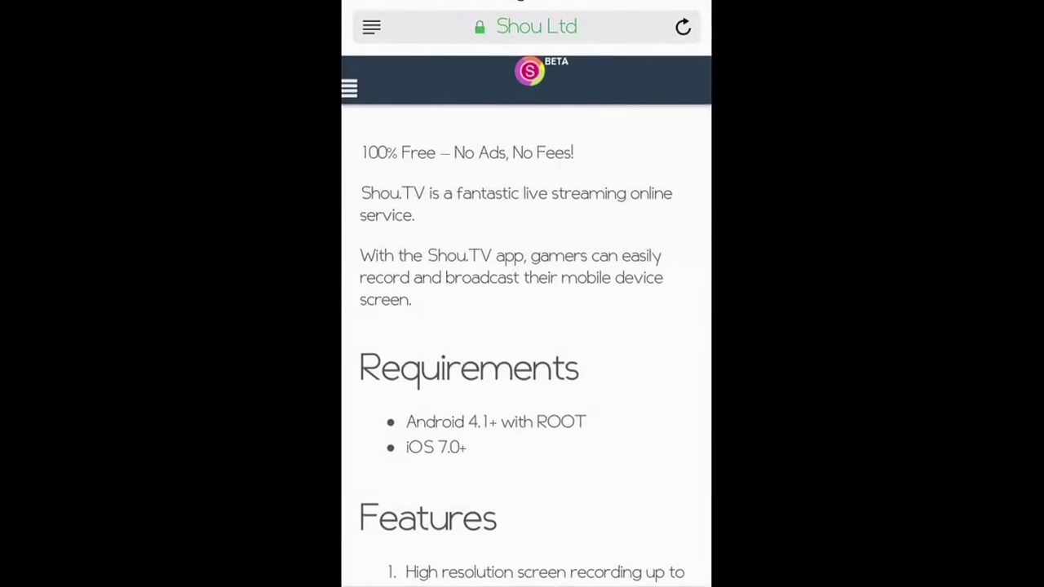
Scroll to the Shou.TV Features list and follow the shou.tv link in feature 4.
scroll(529, 293, "down", 4)
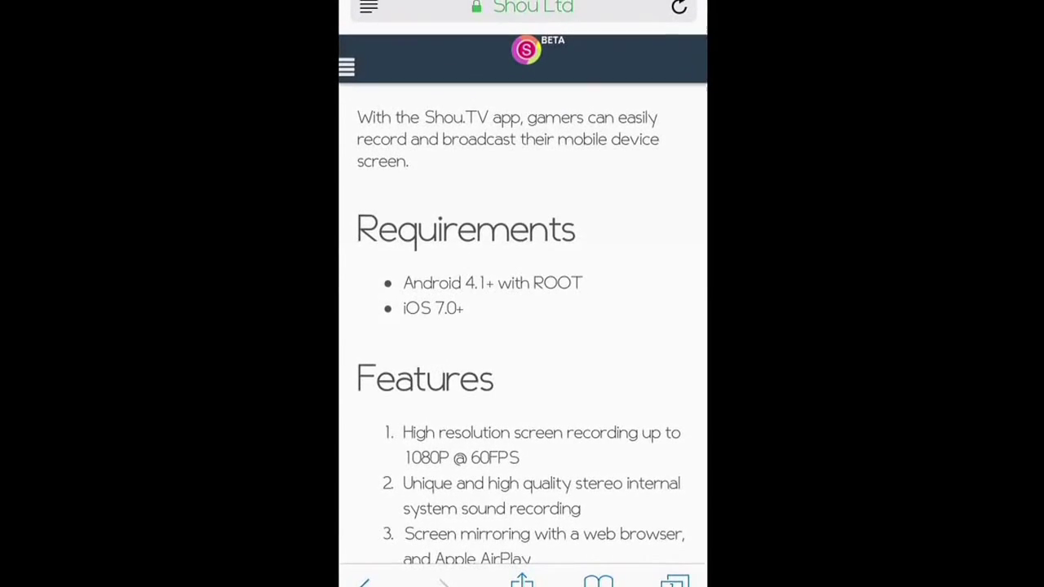
scroll(522, 326, "down", 4)
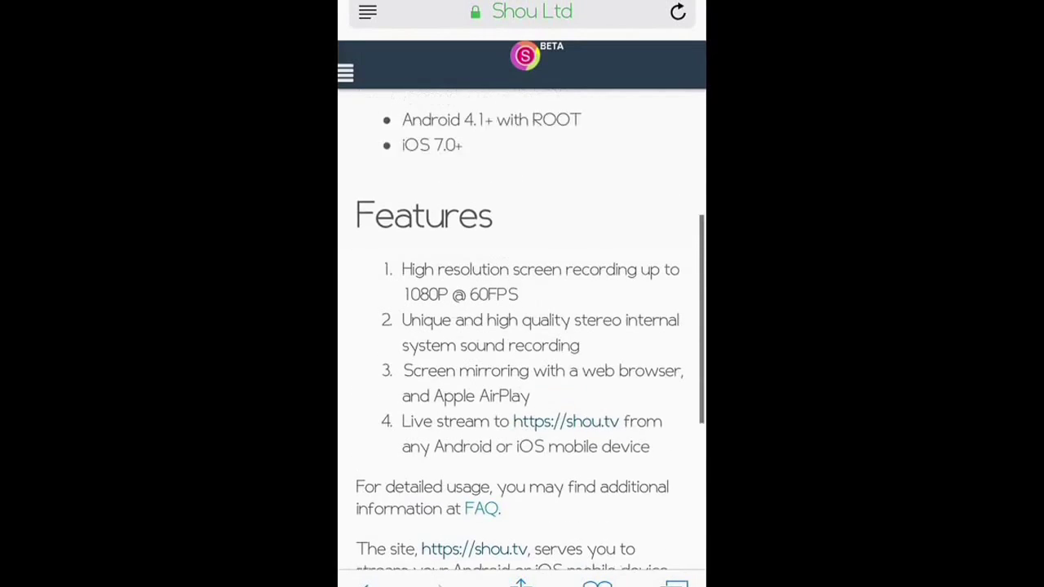
scroll(522, 327, "up", 1)
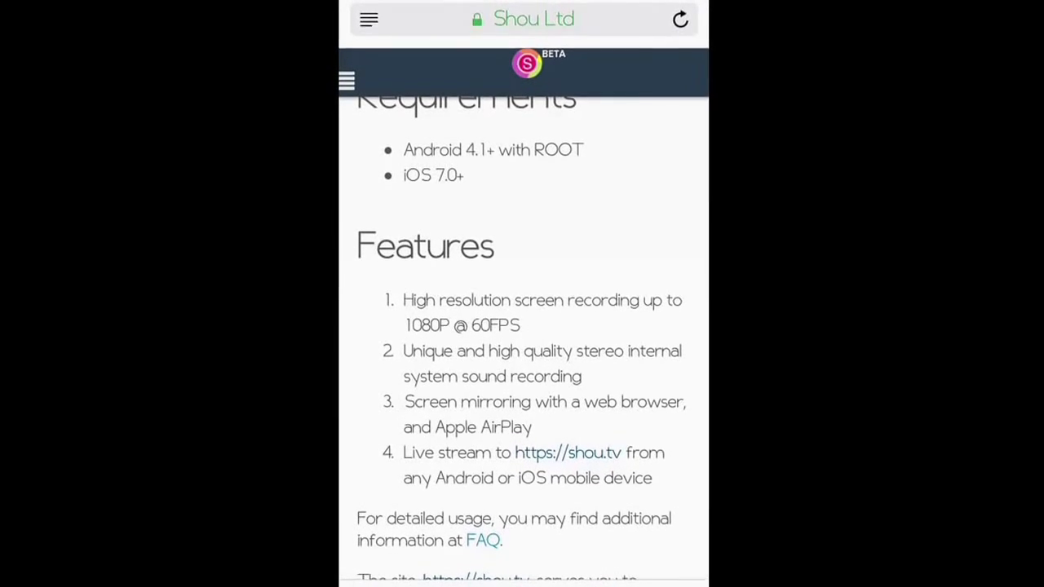
scroll(526, 326, "down", 3)
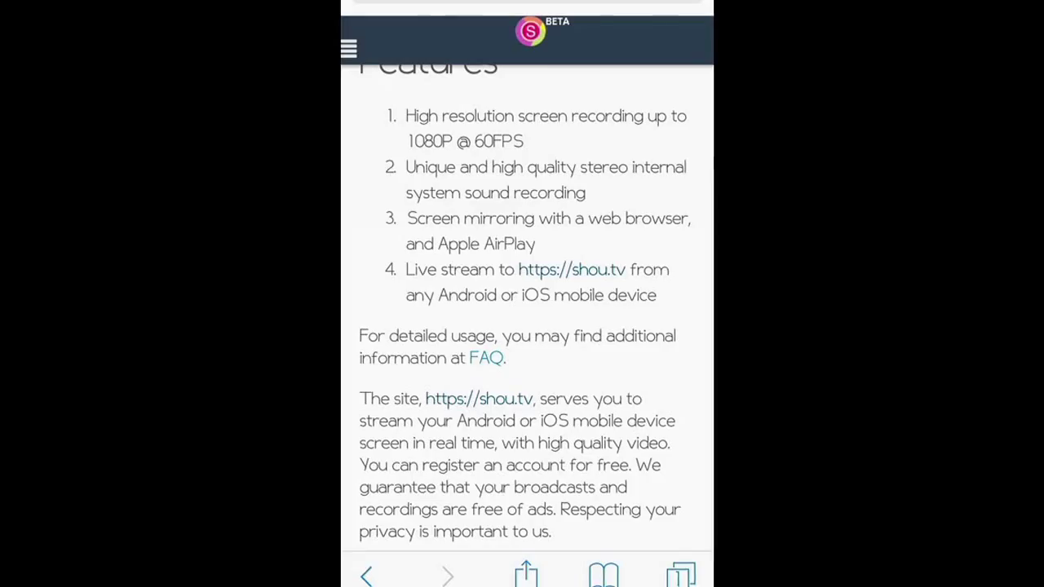
left_click(573, 270)
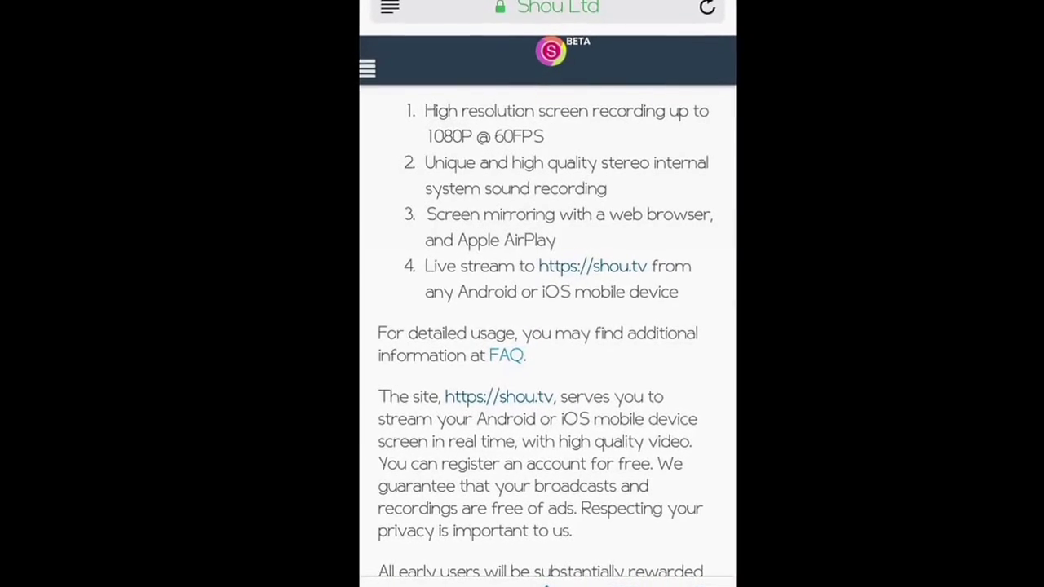
Scroll the shou.tv page down and back up.
scroll(556, 326, "down", 3)
scroll(556, 326, "up", 8)
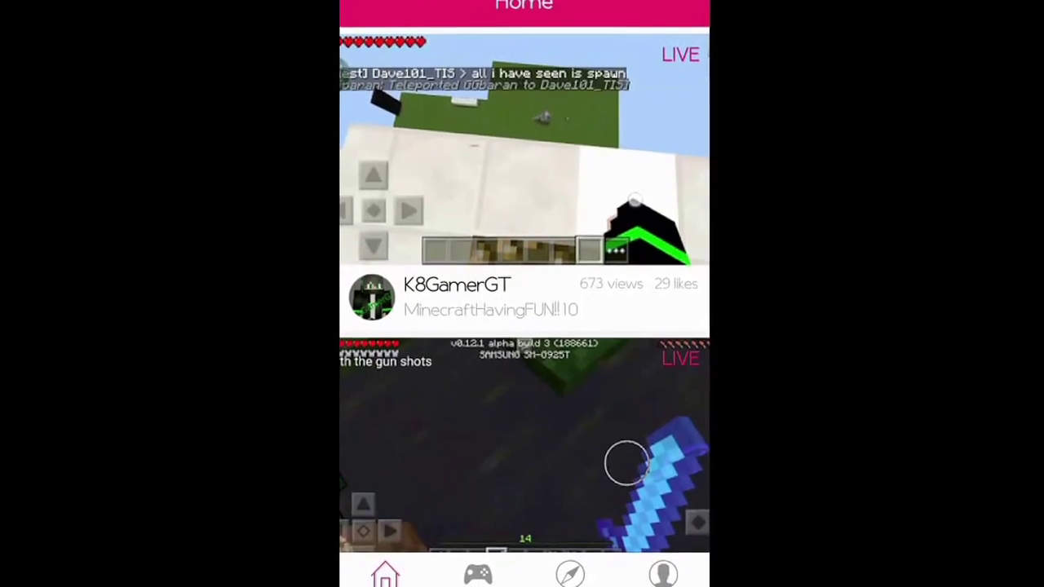
scroll(522, 326, "down", 10)
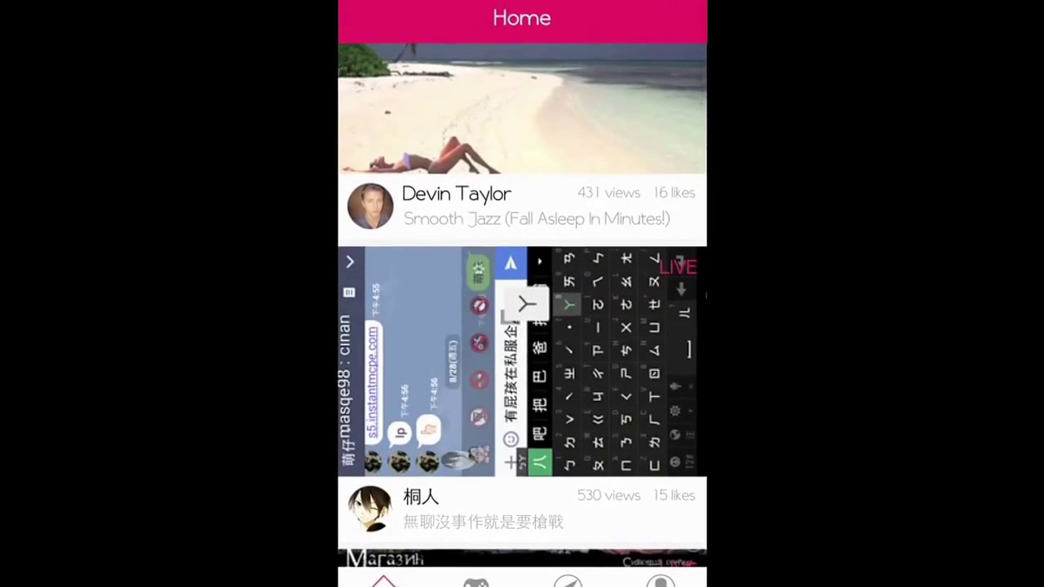
scroll(522, 326, "down", 5)
scroll(522, 326, "down", 15)
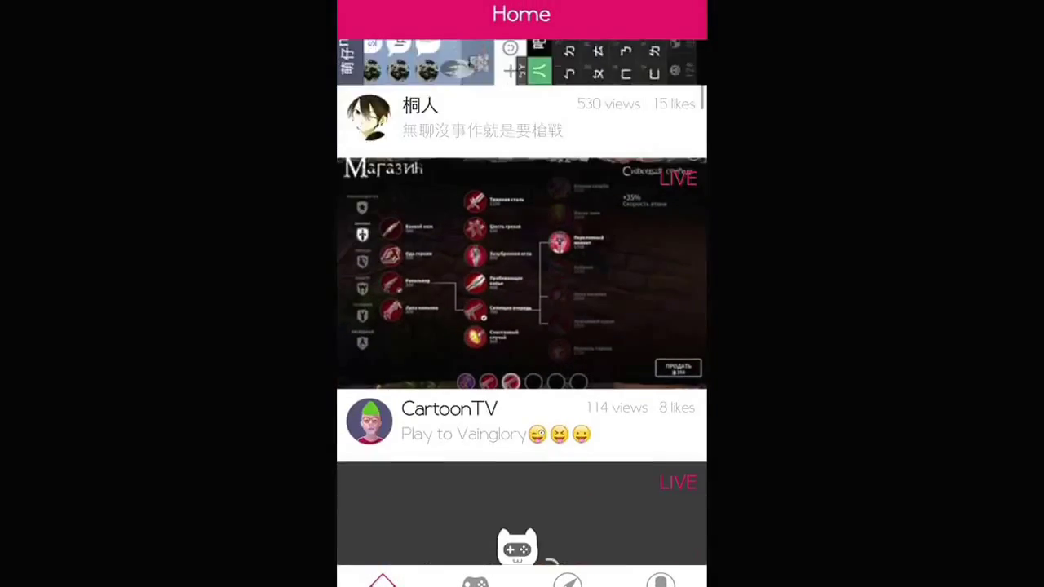
scroll(522, 326, "down", 15)
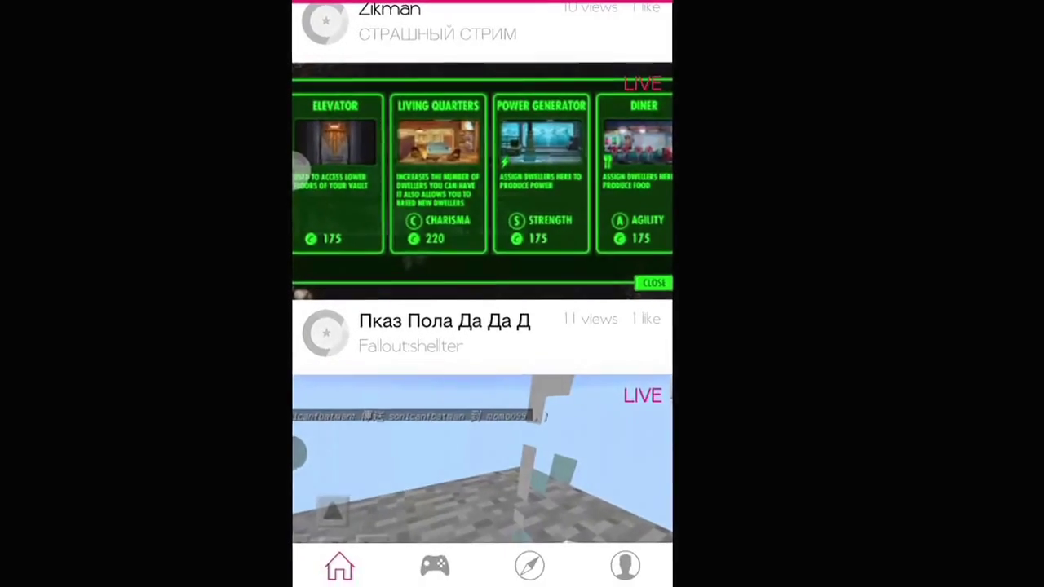
scroll(521, 326, "up", 20)
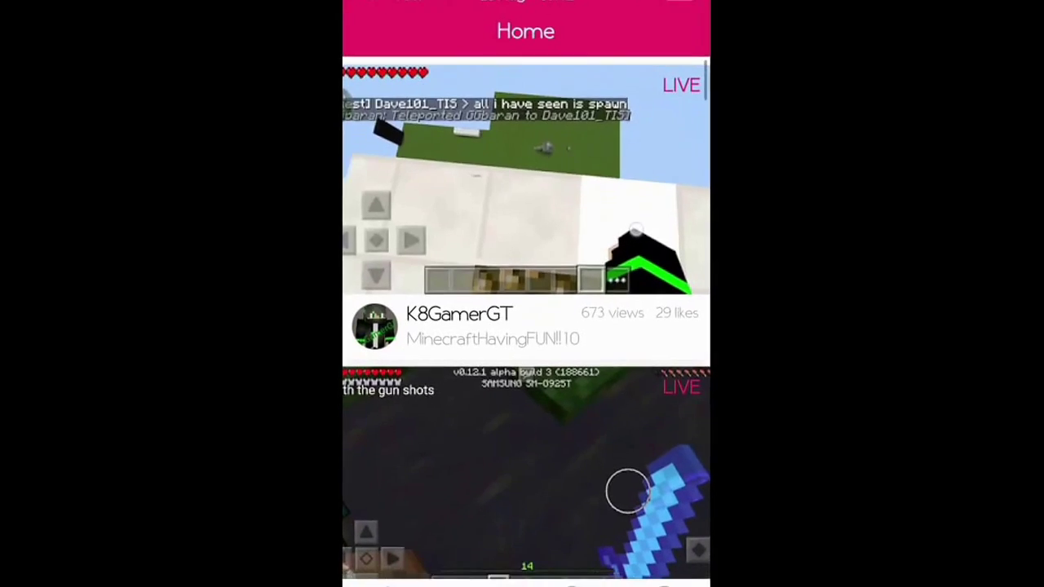
Switch to the Games tab and scroll through the list of games.
left_click(476, 580)
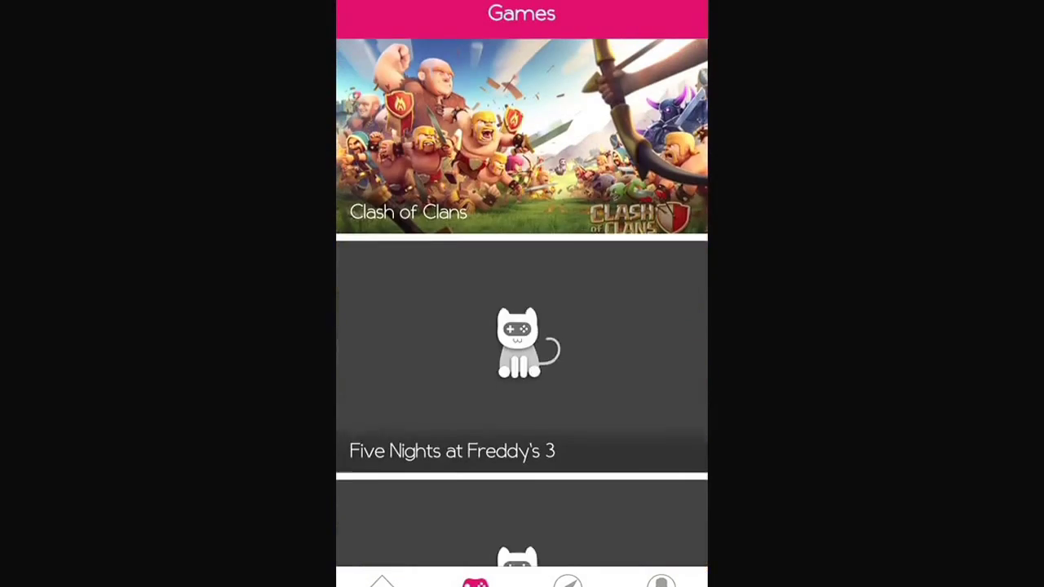
scroll(507, 294, "down", 8)
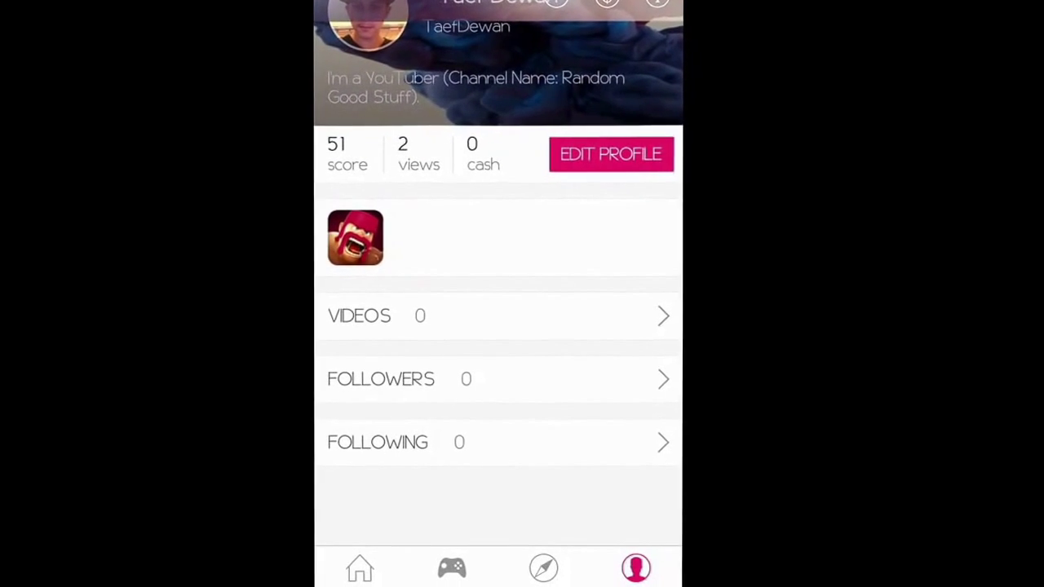
Scroll back up to the top of the profile page.
scroll(491, 293, "up", 3)
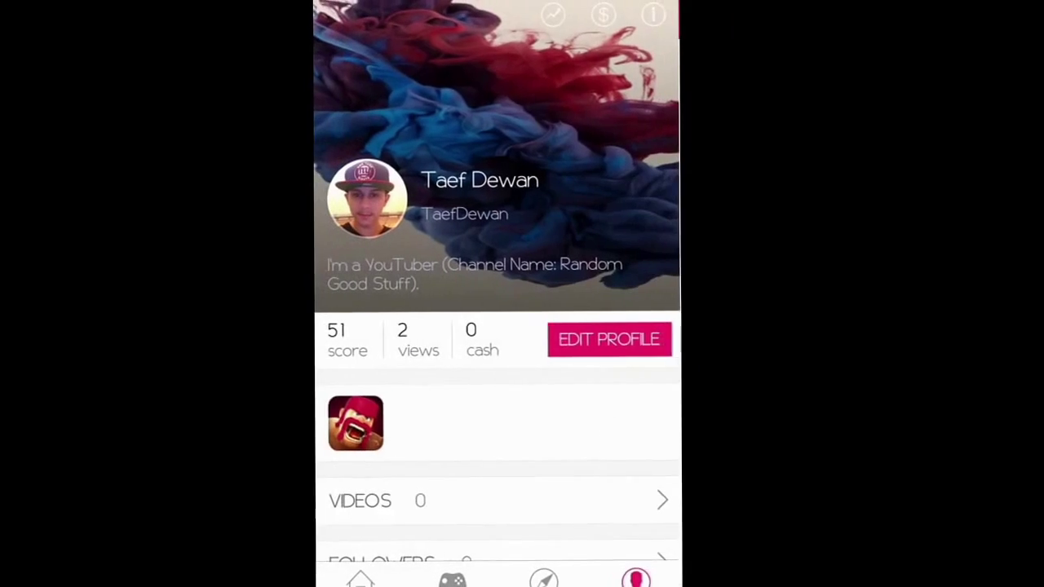
View the Clash of Clans live streams, return to the profile and scroll through it.
left_click(377, 442)
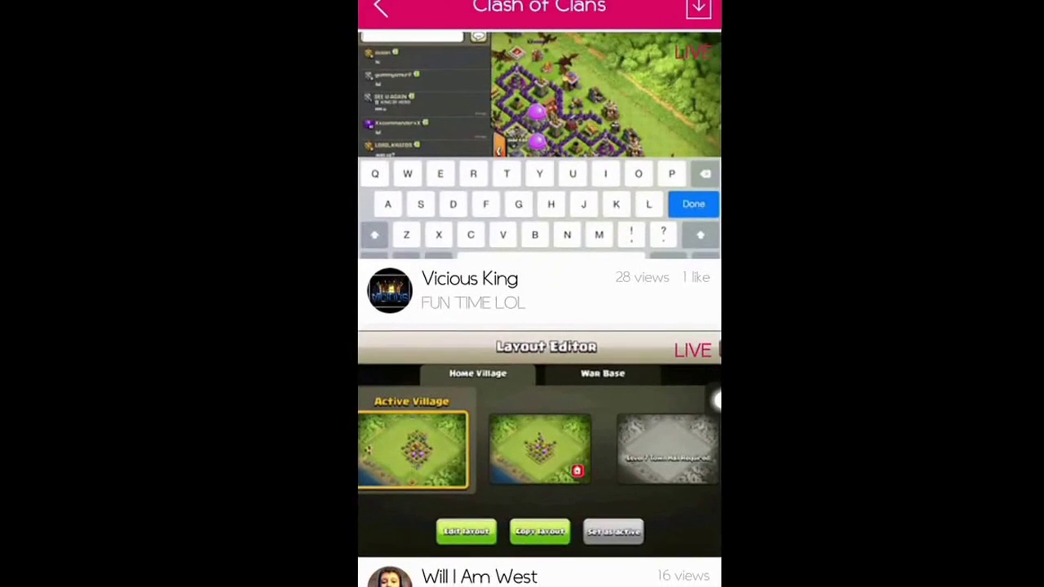
left_click(368, 33)
scroll(515, 326, "down", 4)
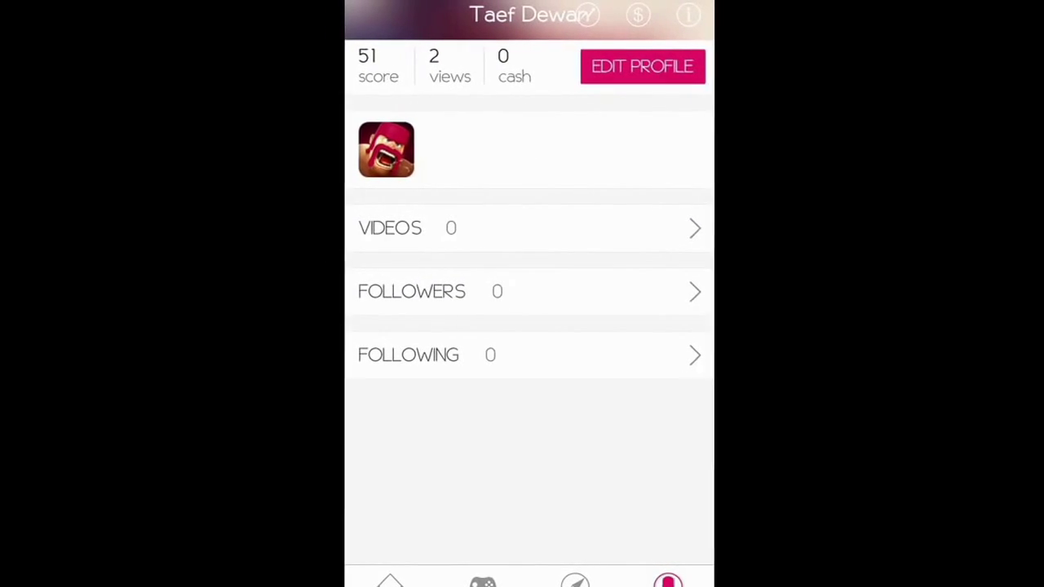
scroll(482, 326, "up", 4)
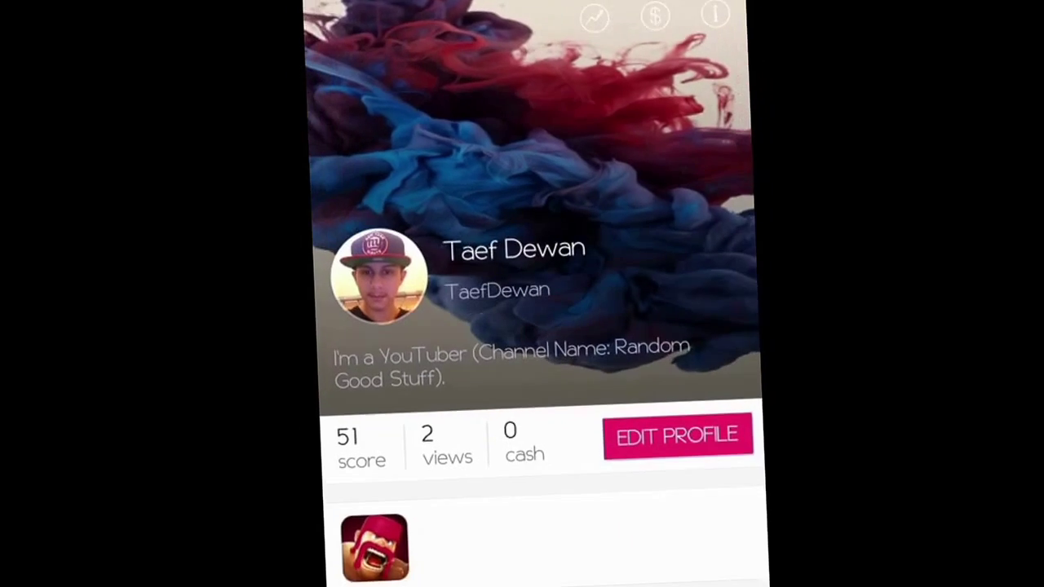